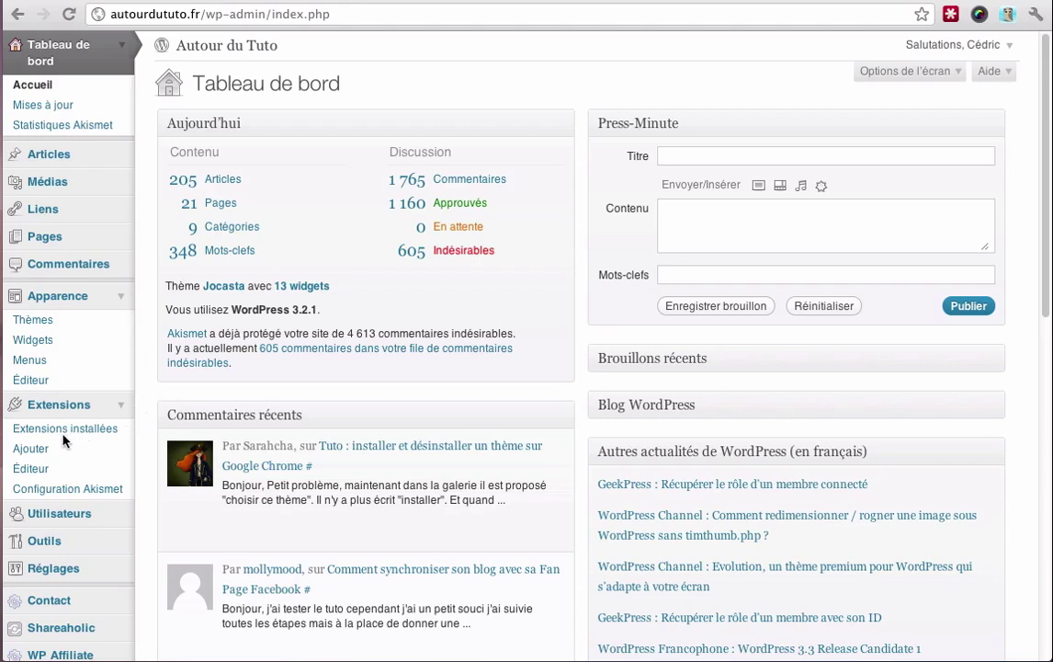
# Search the installable extensions for "wp-polls".
pyautogui.click(46, 450)
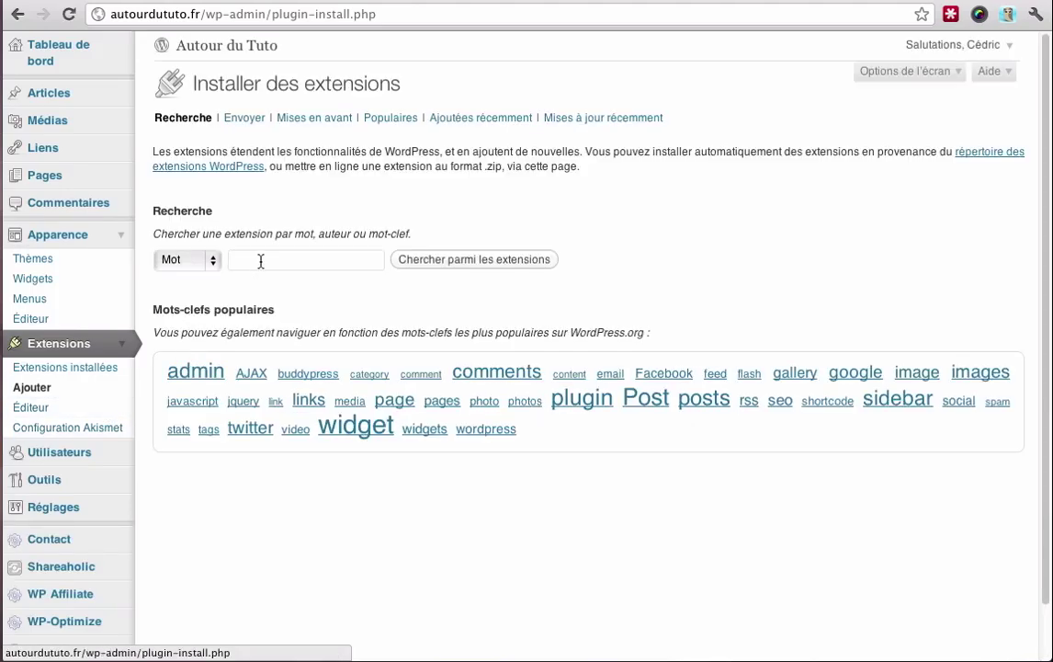
pyautogui.click(260, 262)
pyautogui.write('wp')
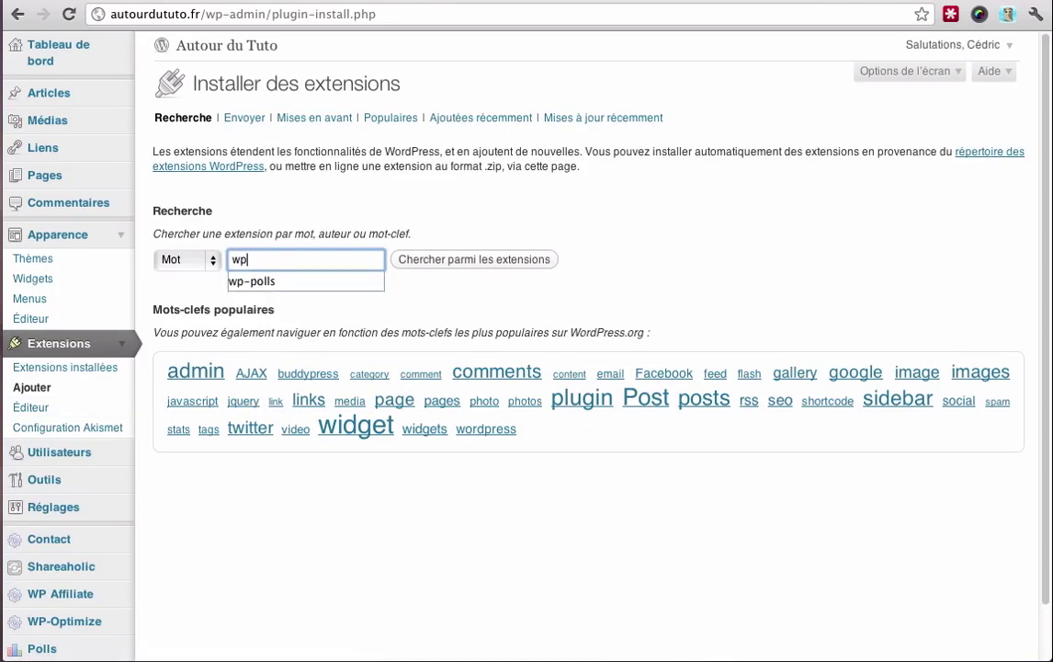
pyautogui.write('-polls')
pyautogui.press('Return')
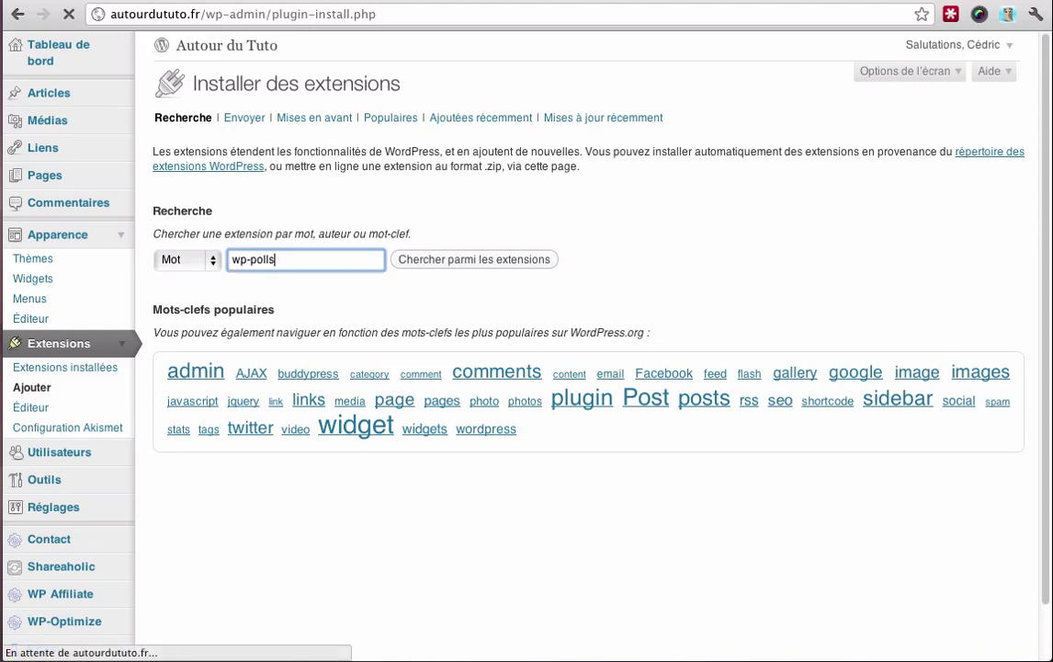
pyautogui.click(456, 262)
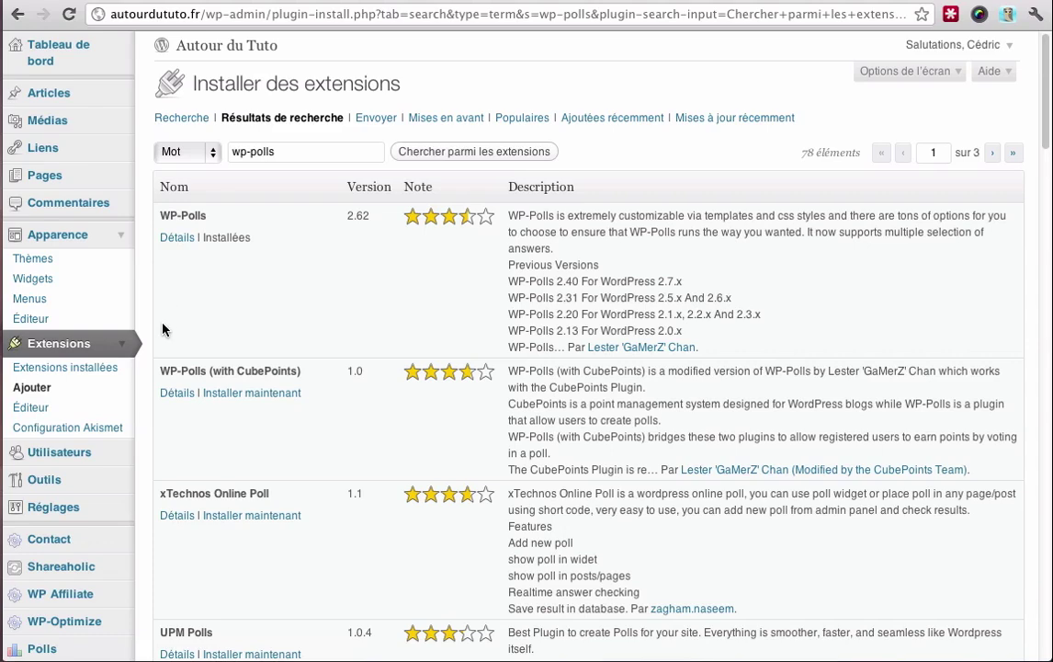
# Open the WP-Polls manager and its form for adding a new poll.
pyautogui.scroll(-3, 162, 328)
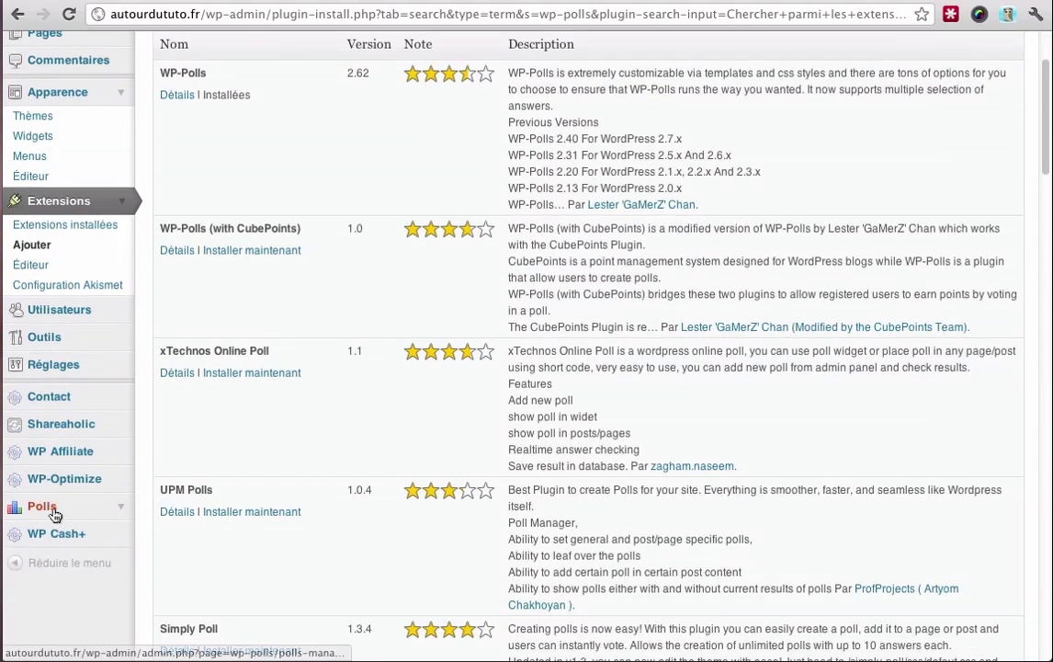
pyautogui.click(52, 514)
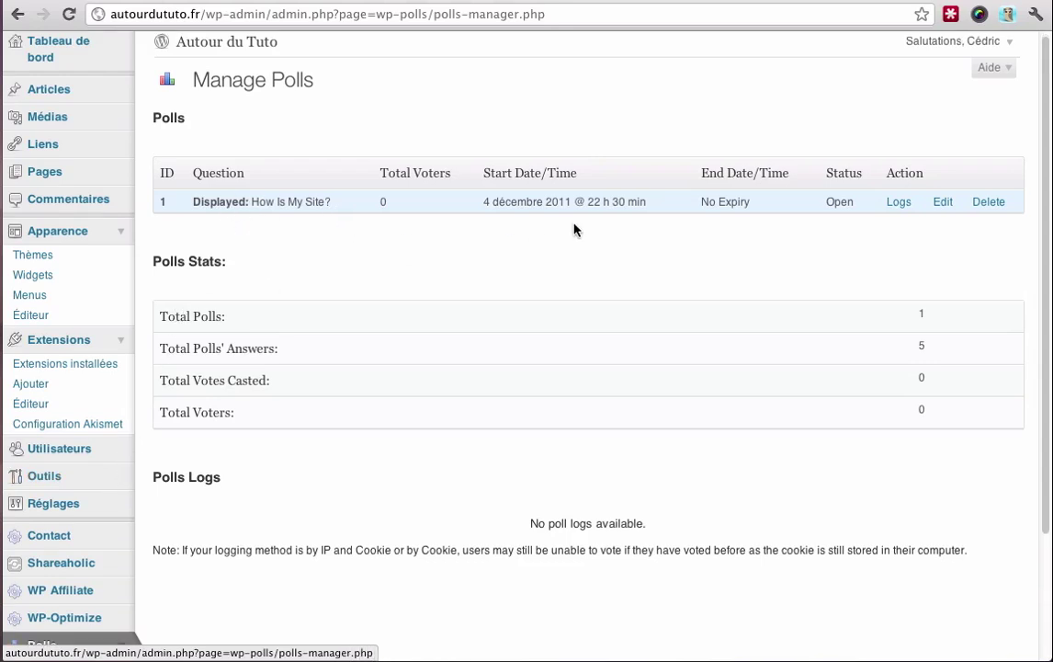
pyautogui.scroll(-1, 300, 312)
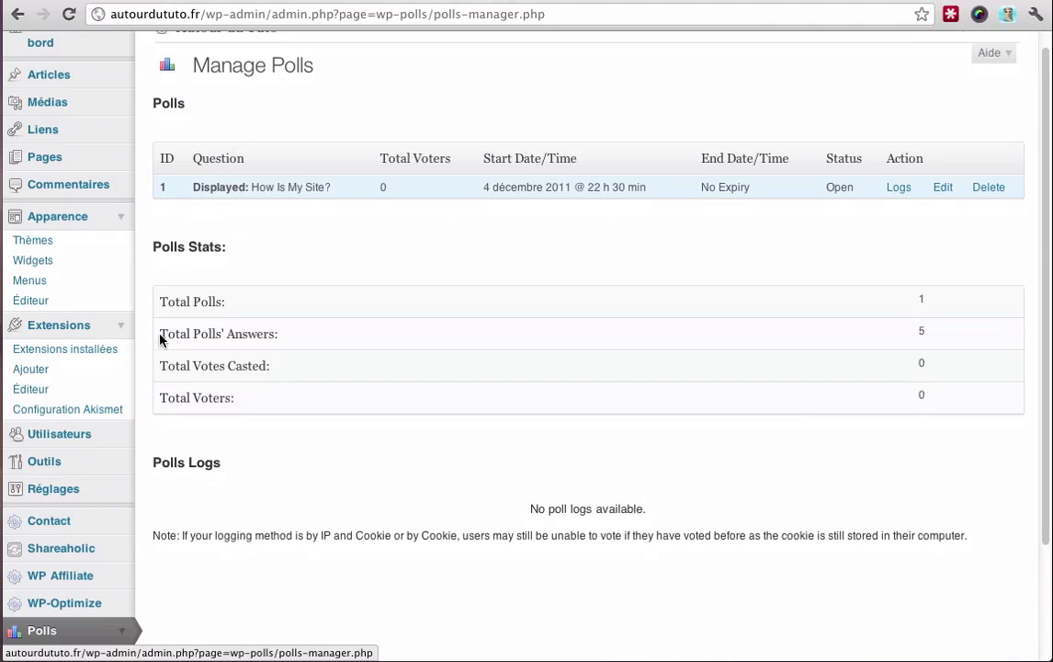
pyautogui.scroll(-5, 168, 509)
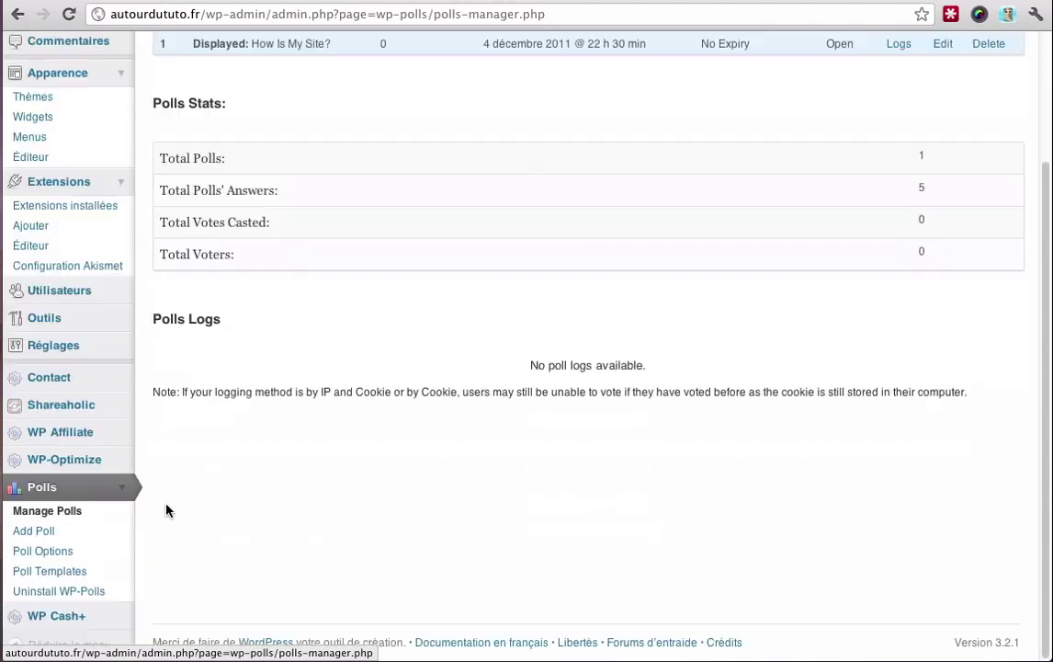
pyautogui.click(54, 533)
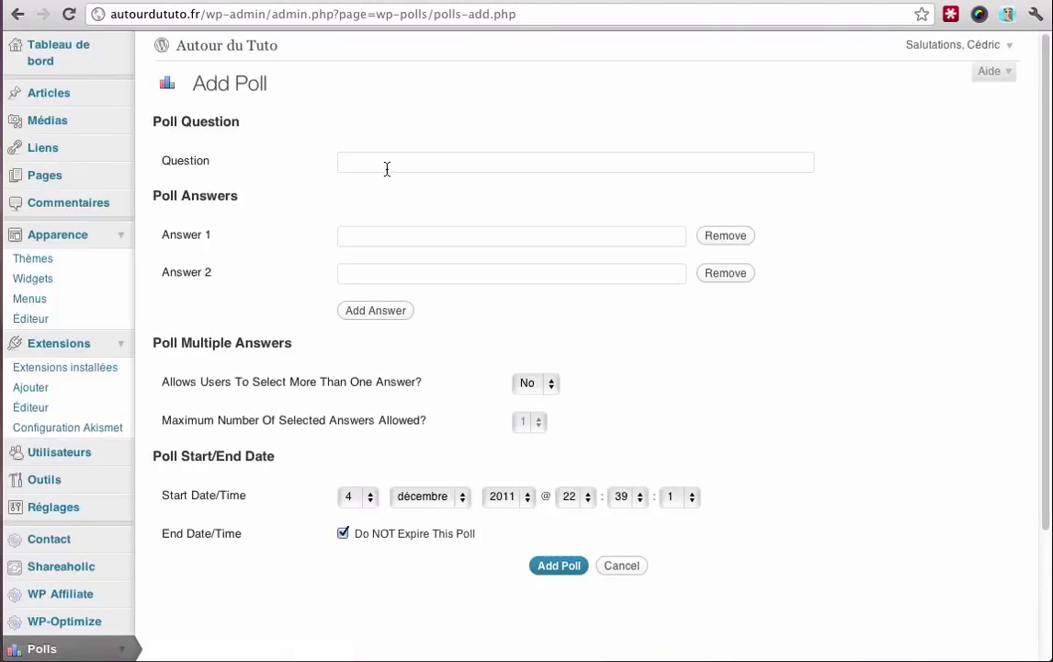
# Enter the poll question "Comment faire..." with "Oui" as answer 1 and "Non" as answer 2.
pyautogui.click(386, 164)
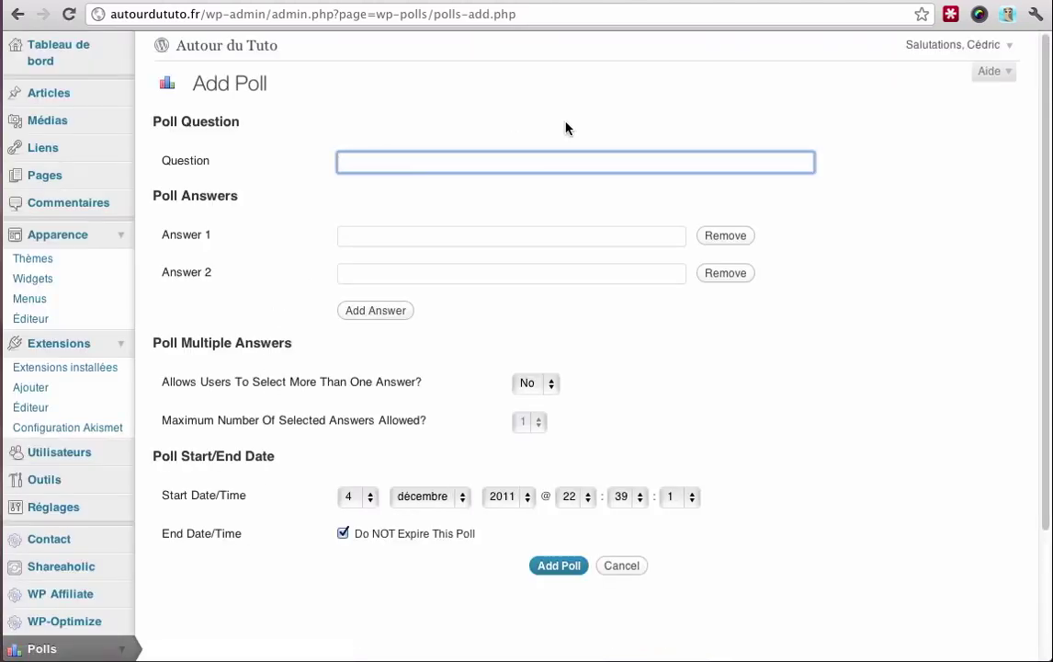
pyautogui.write('Comment faire...')
pyautogui.click(370, 239)
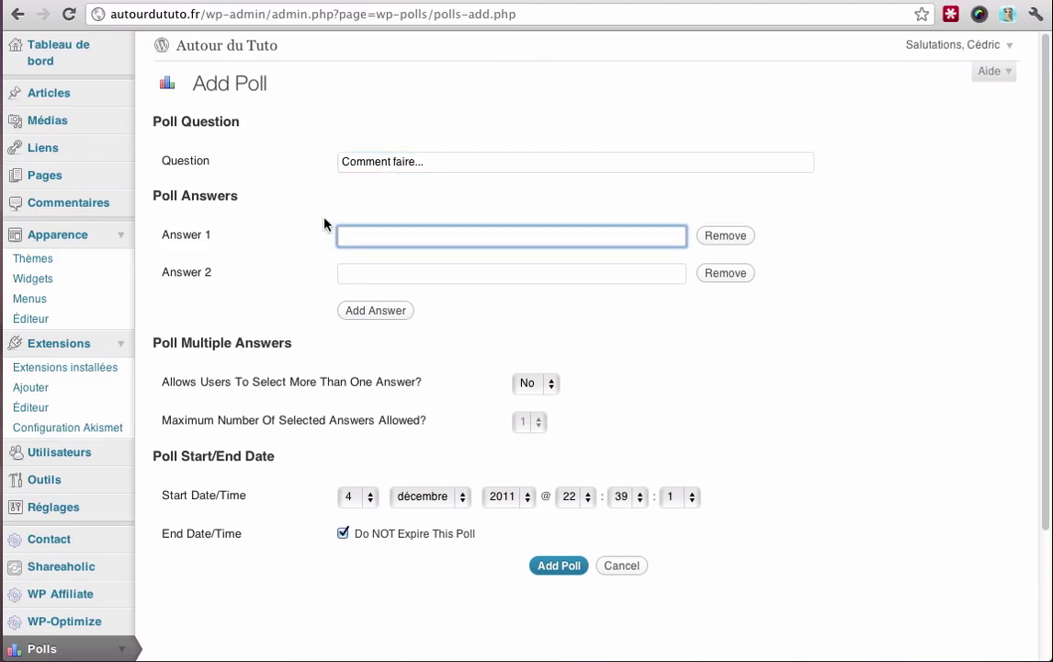
pyautogui.write('Oui')
pyautogui.press('Tab')
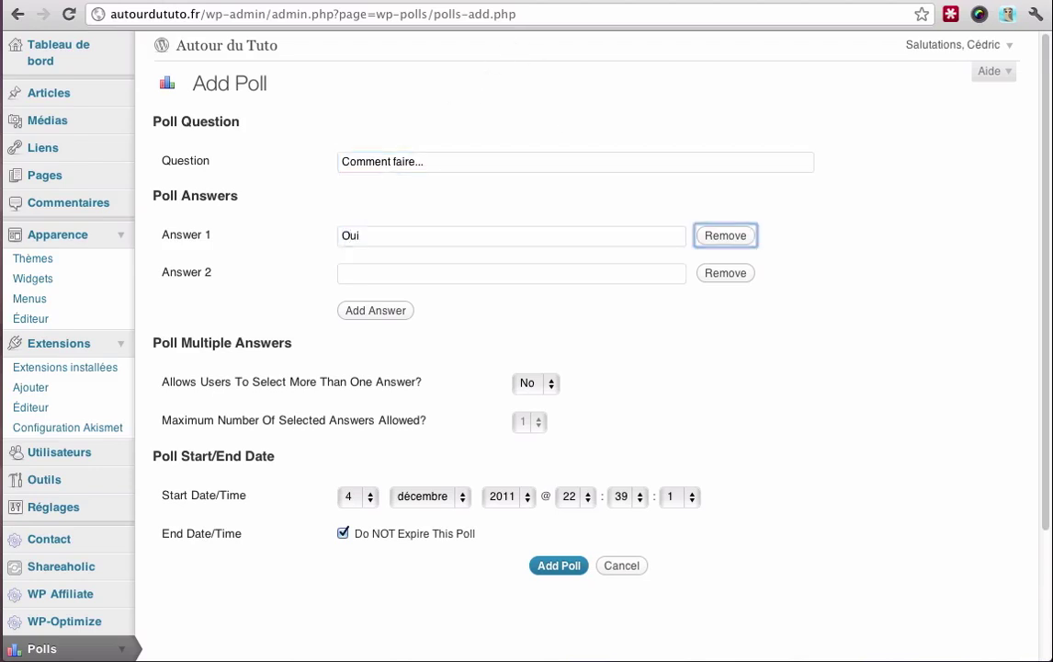
pyautogui.click(420, 265)
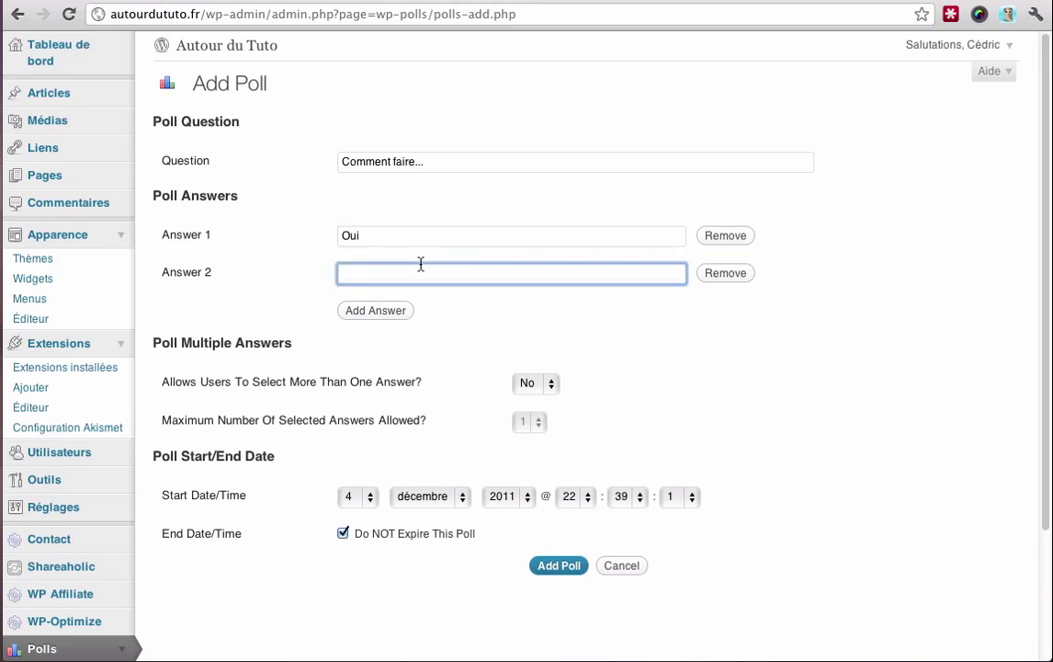
pyautogui.write('Non')
pyautogui.click(469, 328)
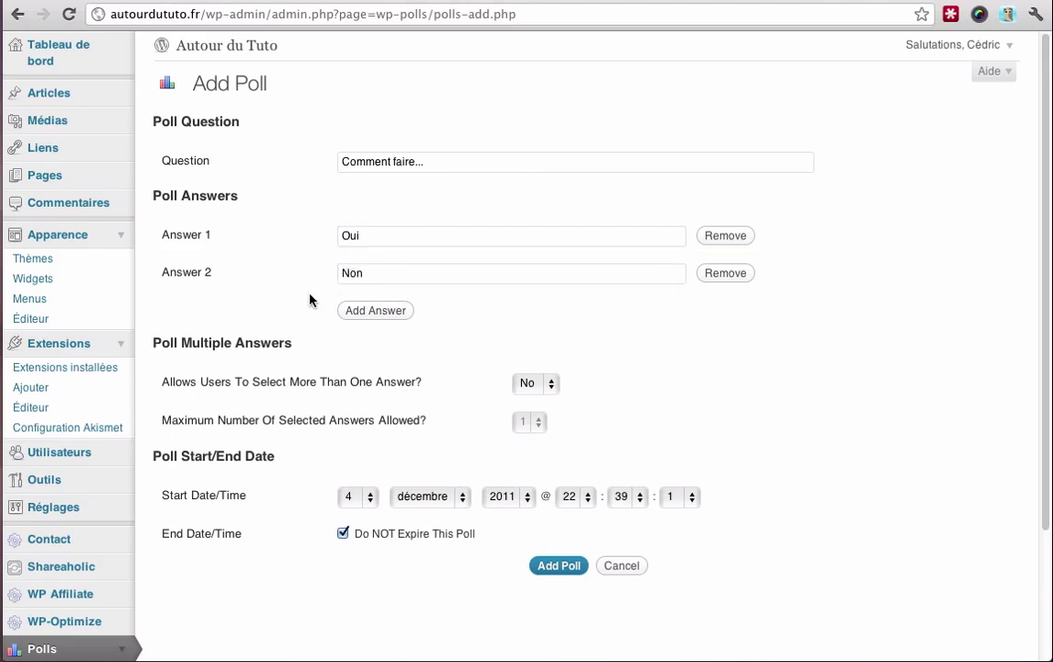
# Add a third answer, "Peut-être", to the poll.
pyautogui.click(371, 312)
pyautogui.click(363, 312)
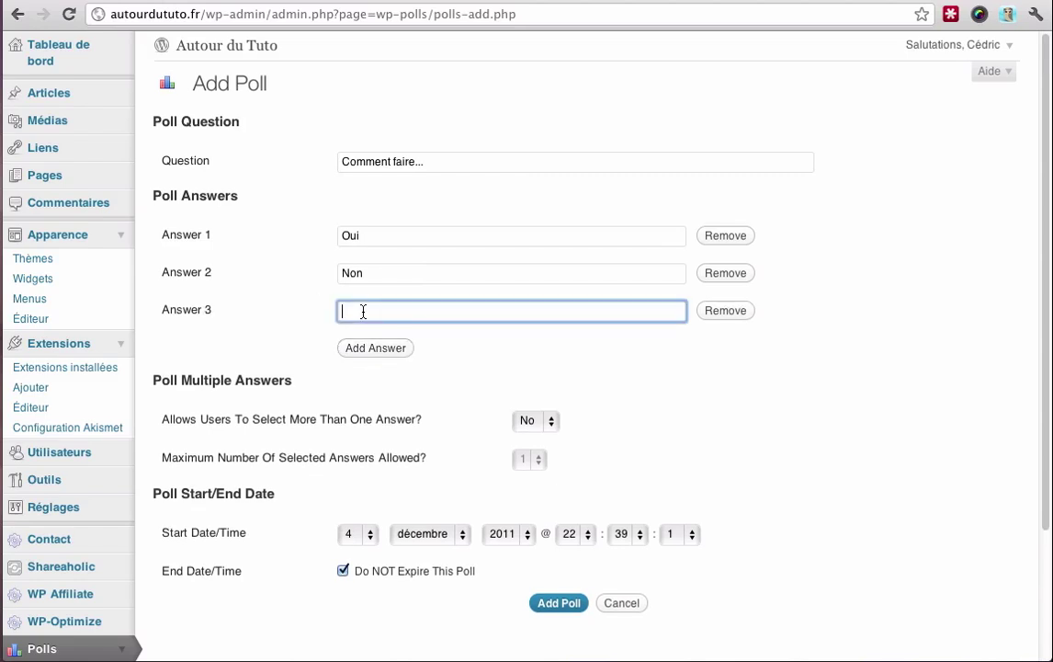
pyautogui.write('Peut-être')
pyautogui.click(447, 379)
pyautogui.scroll(-1, 446, 378)
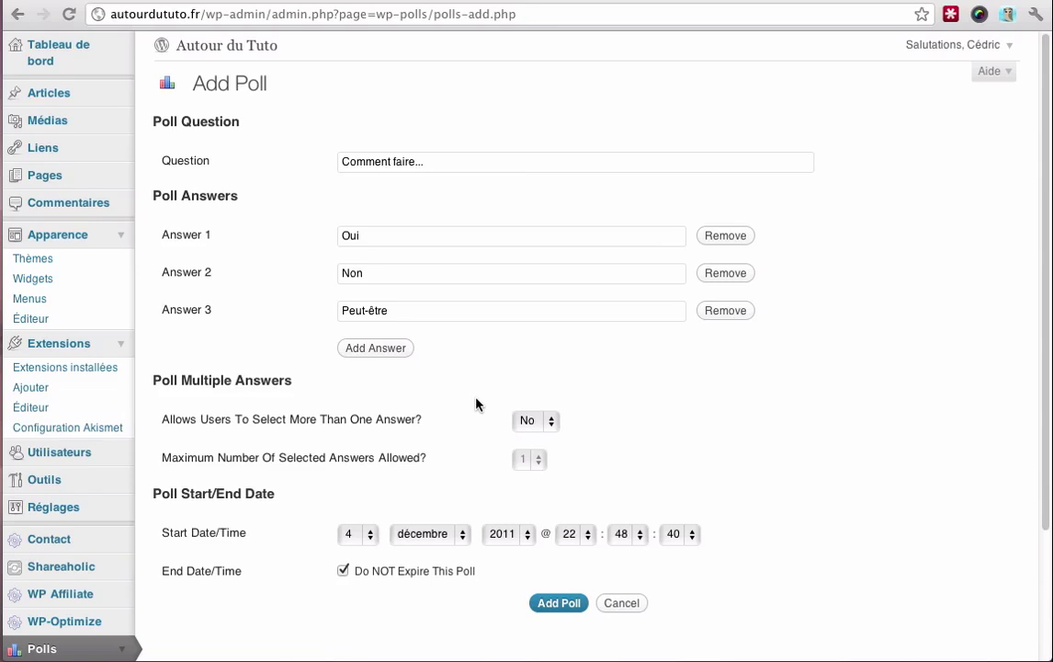
# Allow more than one answer, look at the maximum-answers choices, and set multiple answers back to No.
pyautogui.click(550, 423)
pyautogui.click(549, 439)
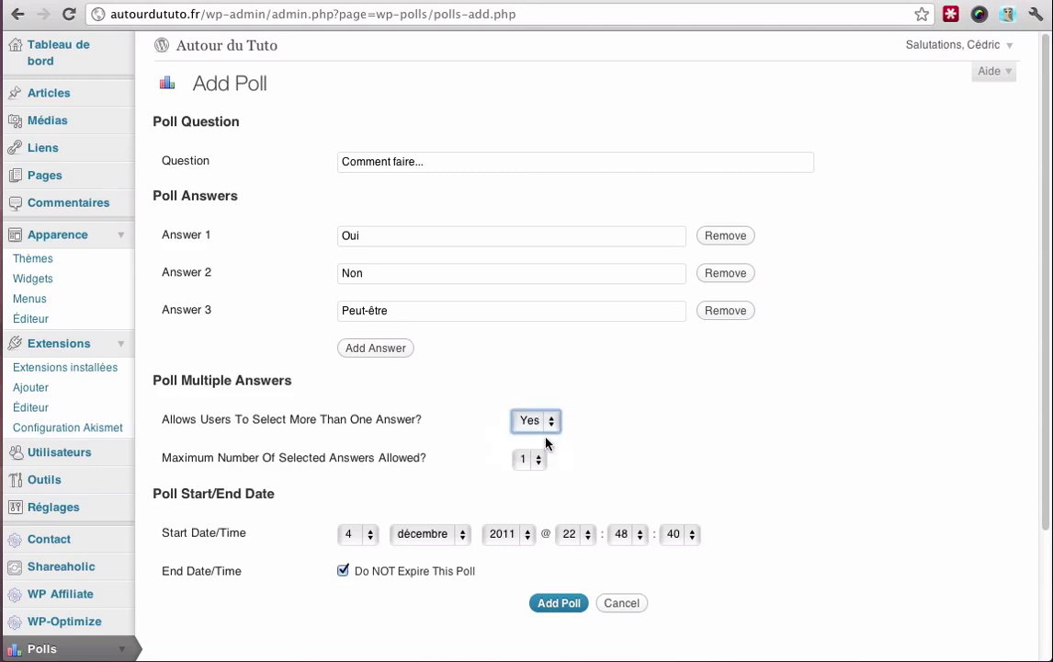
pyautogui.click(540, 459)
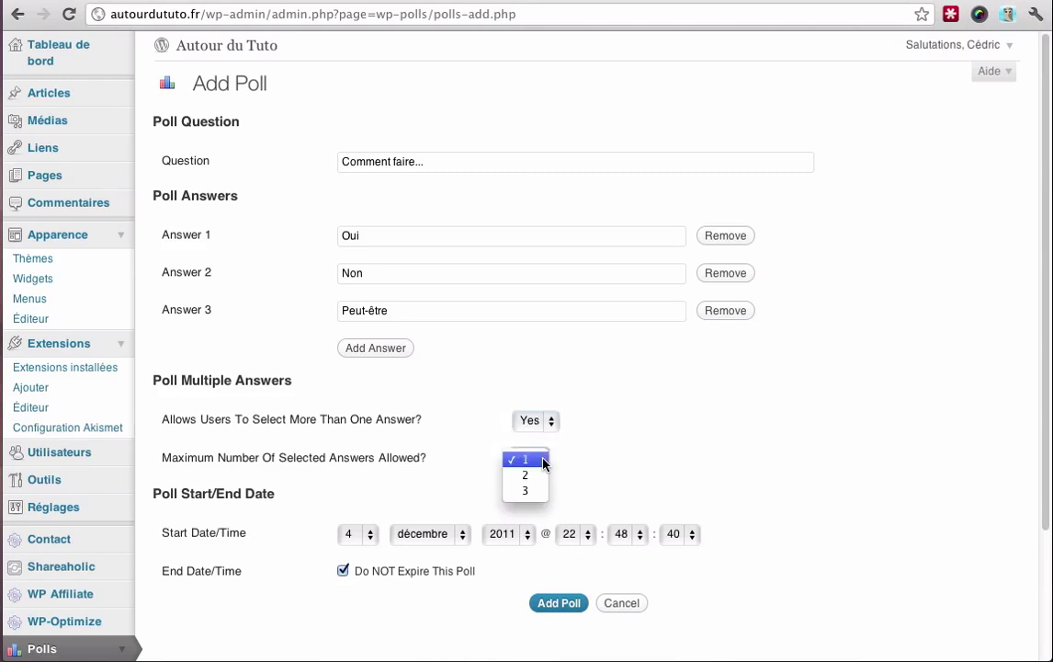
pyautogui.click(552, 423)
pyautogui.click(552, 423)
pyautogui.click(528, 403)
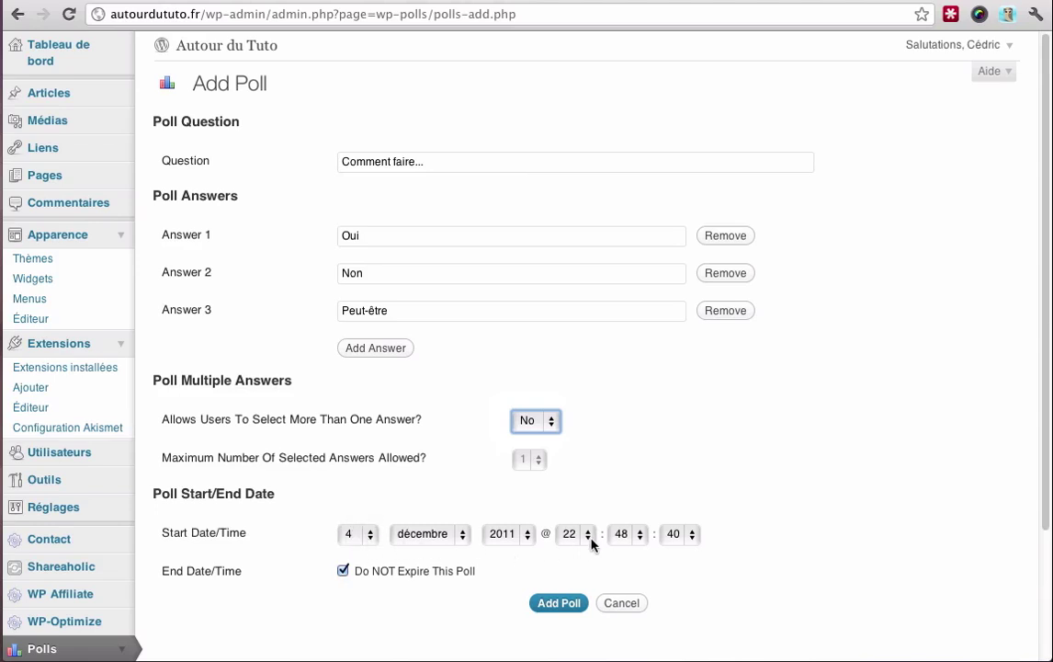
# Look at the start-day choices, and switch the poll's no-expiry option off and on again.
pyautogui.click(370, 534)
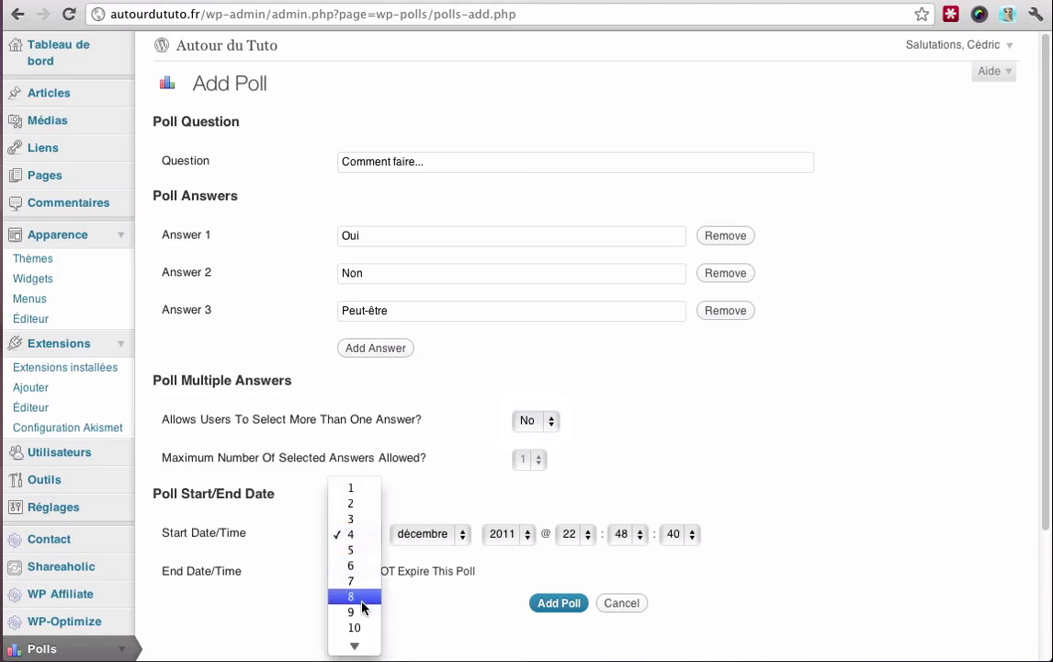
pyautogui.click(404, 506)
pyautogui.click(343, 571)
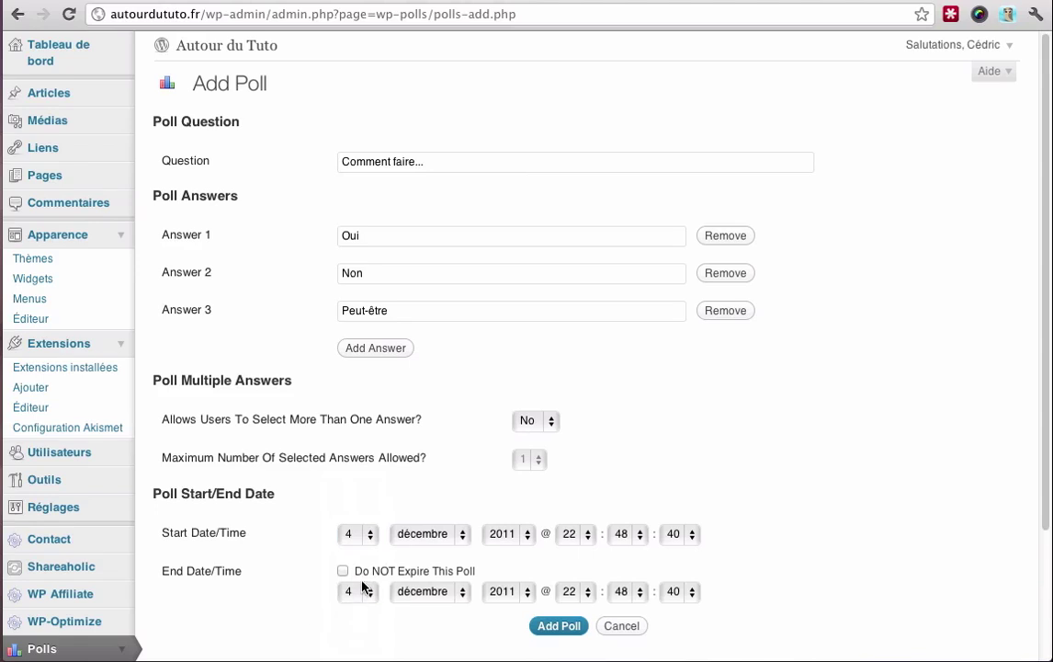
pyautogui.click(343, 571)
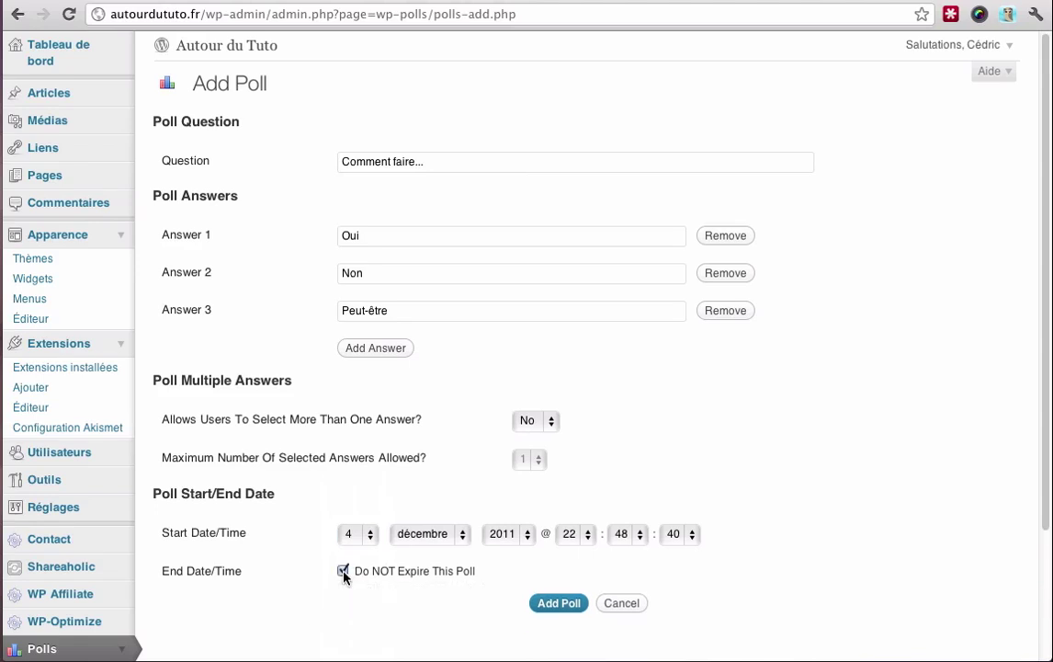
# Add the "Comment faire..." poll and open the list of polls.
pyautogui.click(558, 603)
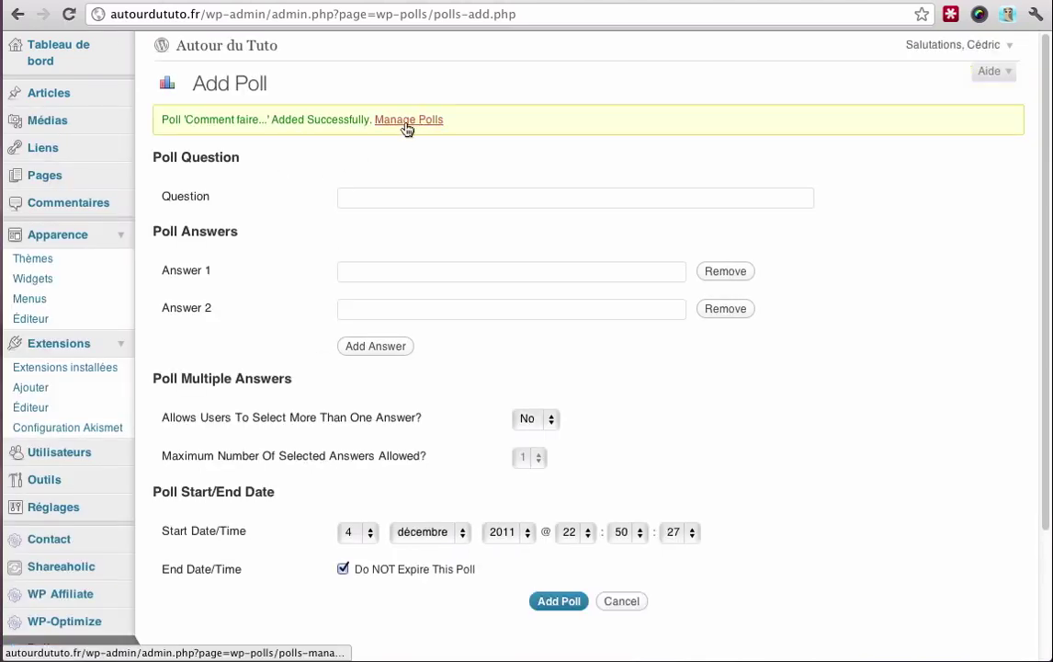
pyautogui.click(407, 121)
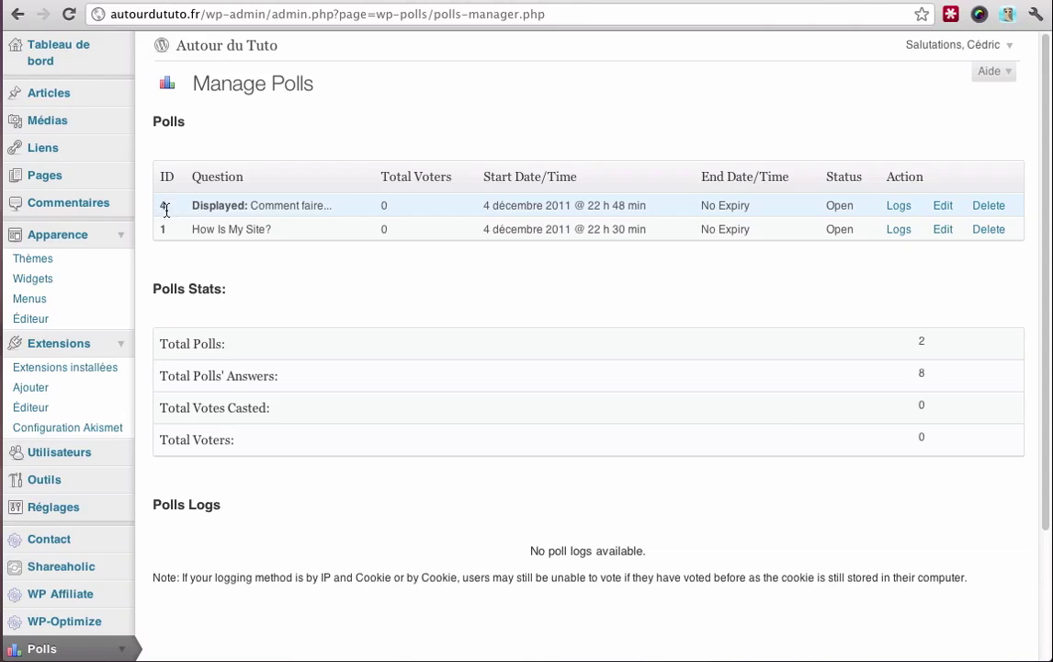
# Start a new article and insert the shortcode [poll id="4"] in its body.
pyautogui.click(121, 95)
pyautogui.click(83, 137)
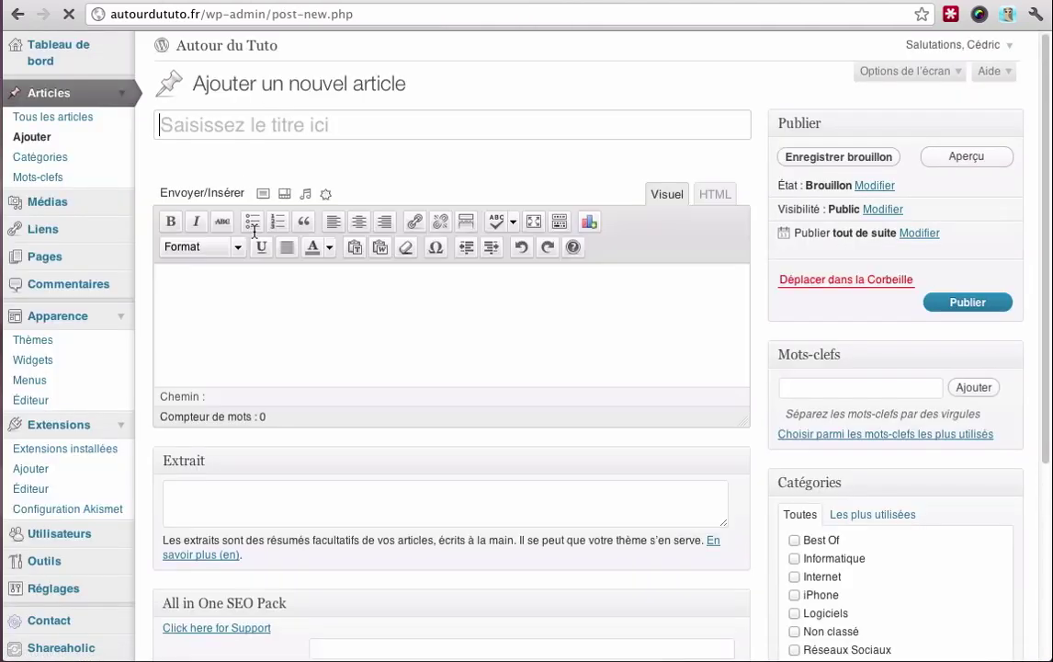
pyautogui.click(334, 316)
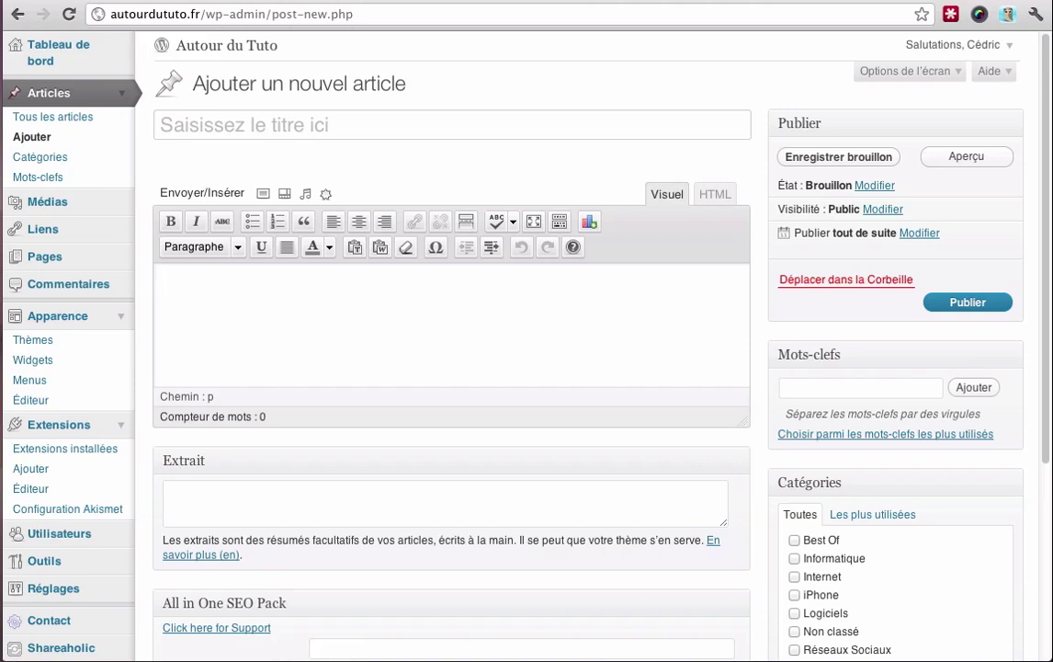
pyautogui.write('[poll id="2"]')
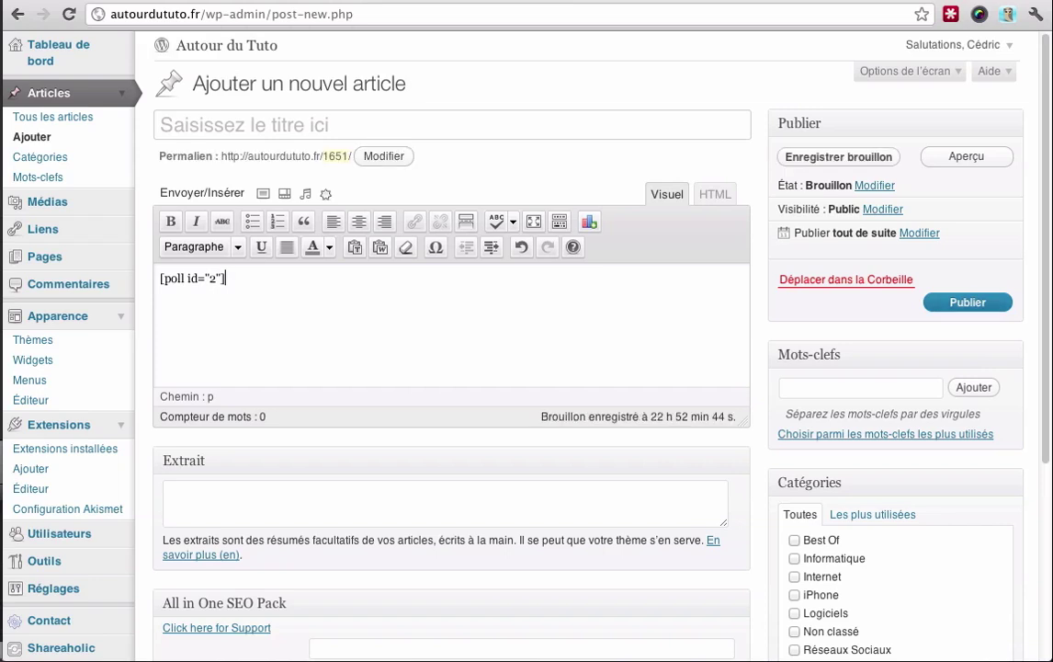
pyautogui.doubleClick(213, 280)
pyautogui.write('4')
# Preview the draft article and examine the poll embedded in it.
pyautogui.click(966, 157)
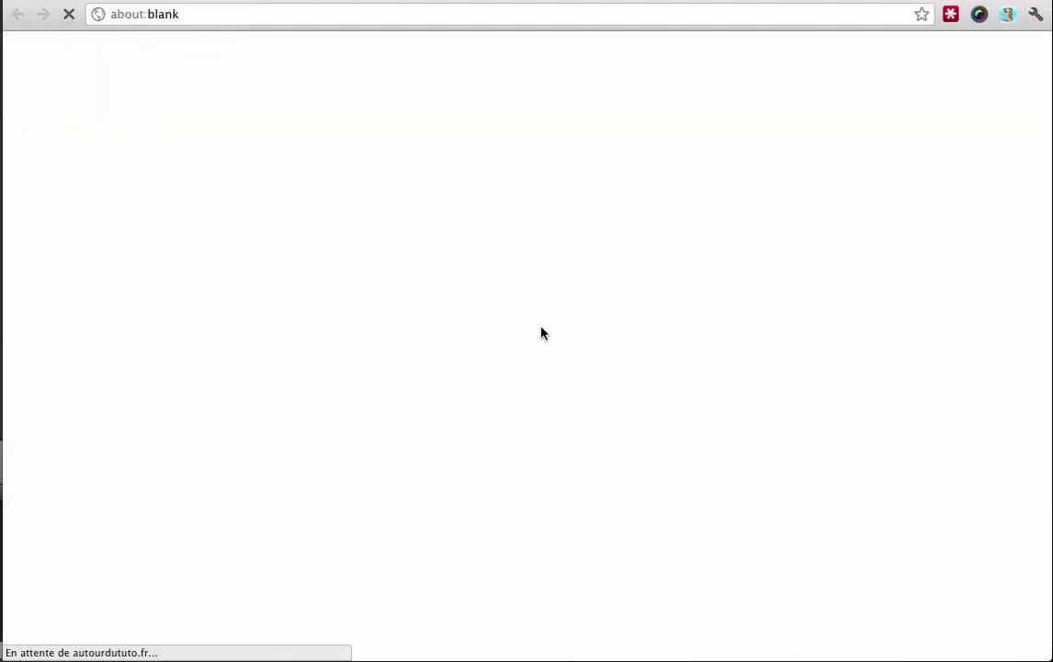
pyautogui.scroll(-3, 56, 515)
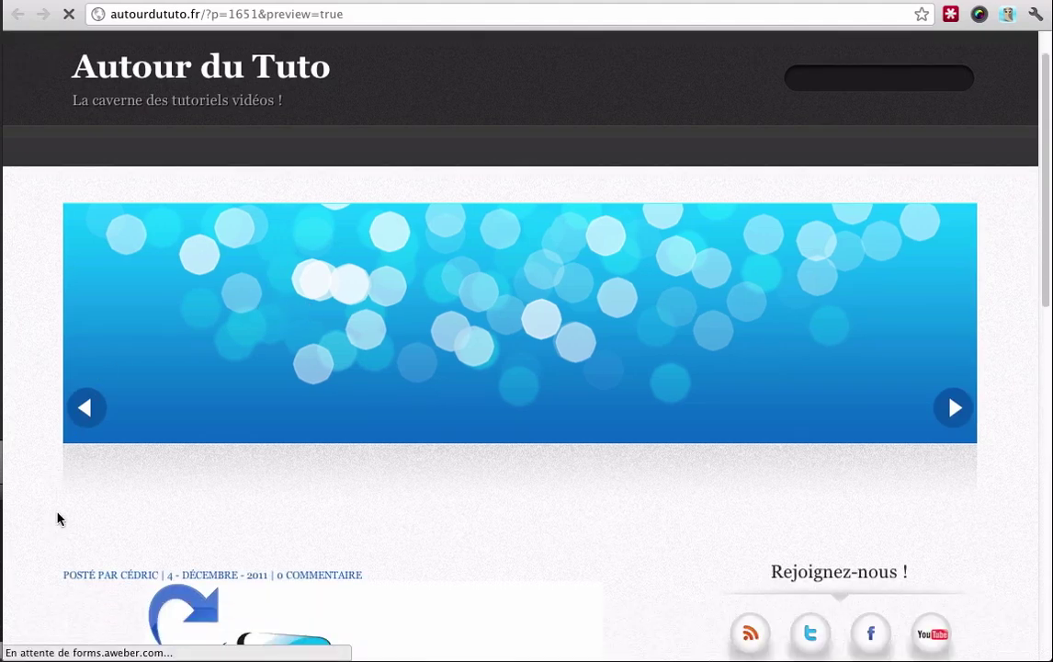
pyautogui.scroll(-10, 57, 519)
pyautogui.scroll(6, 58, 517)
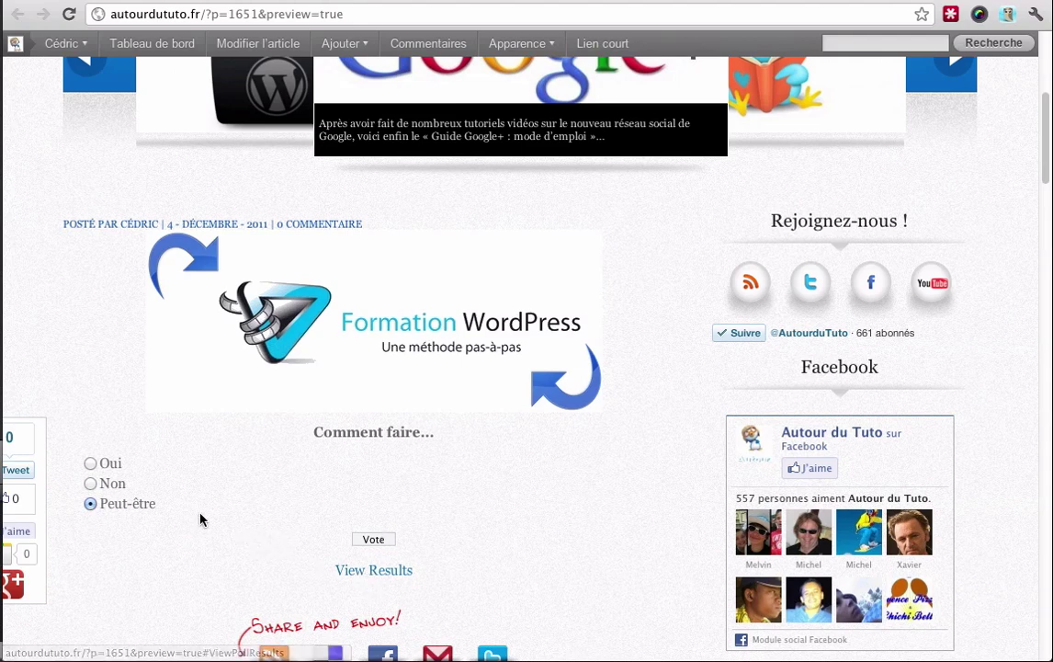
# Vote "Non" in the previewed poll and view its results.
pyautogui.click(89, 484)
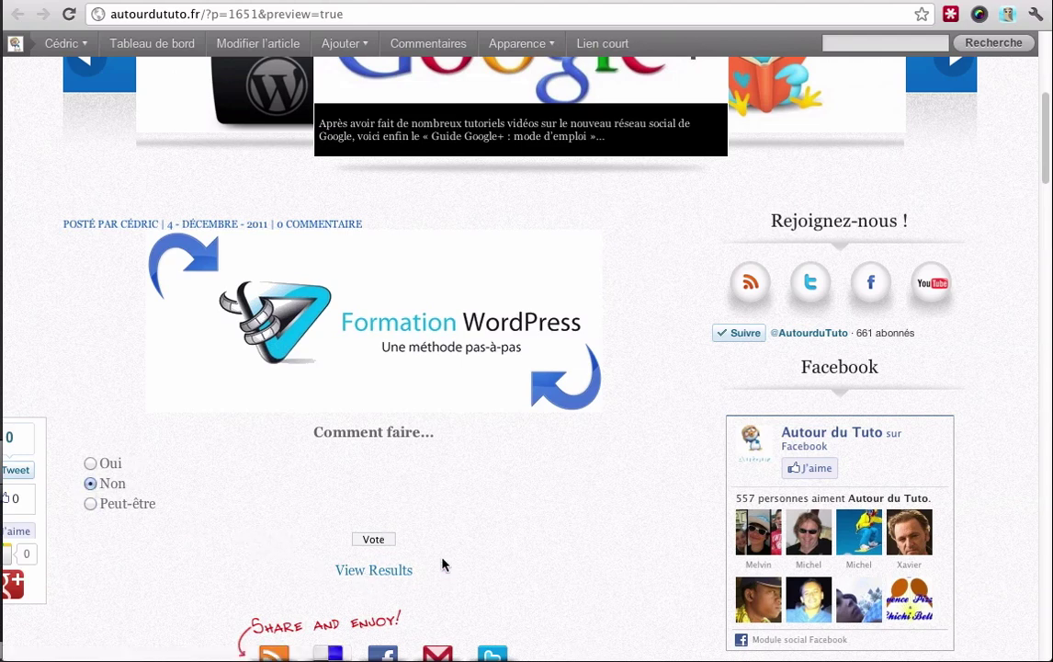
pyautogui.click(365, 542)
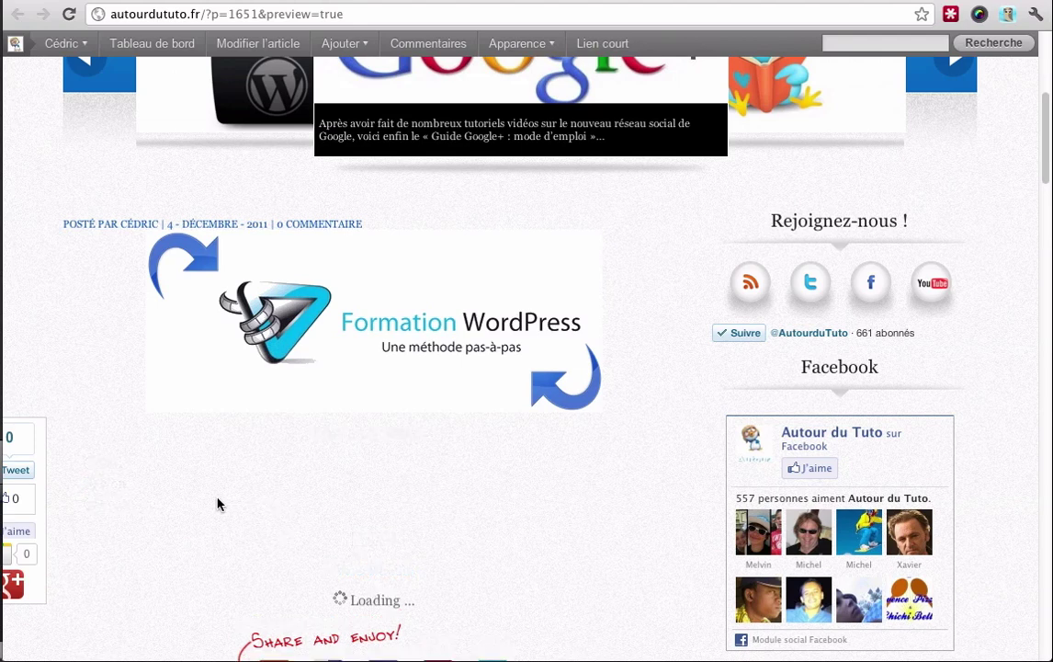
pyautogui.scroll(-1, 193, 514)
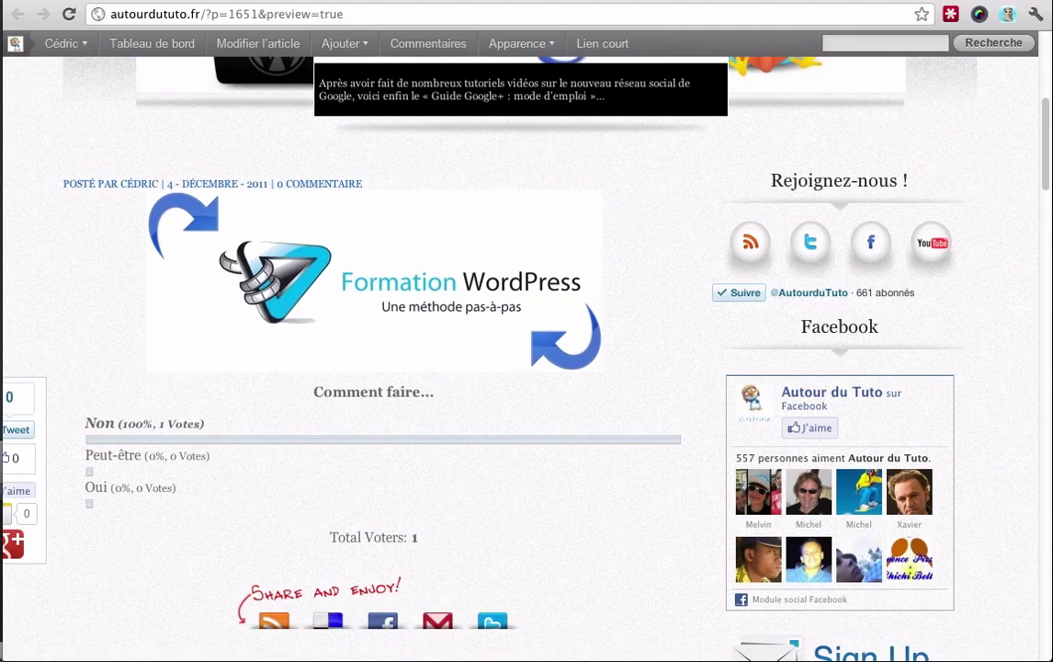
# Return to the WordPress admin, open the widgets page and add the Polls widget to the Sidebar below Pages.
pyautogui.click(709, 1)
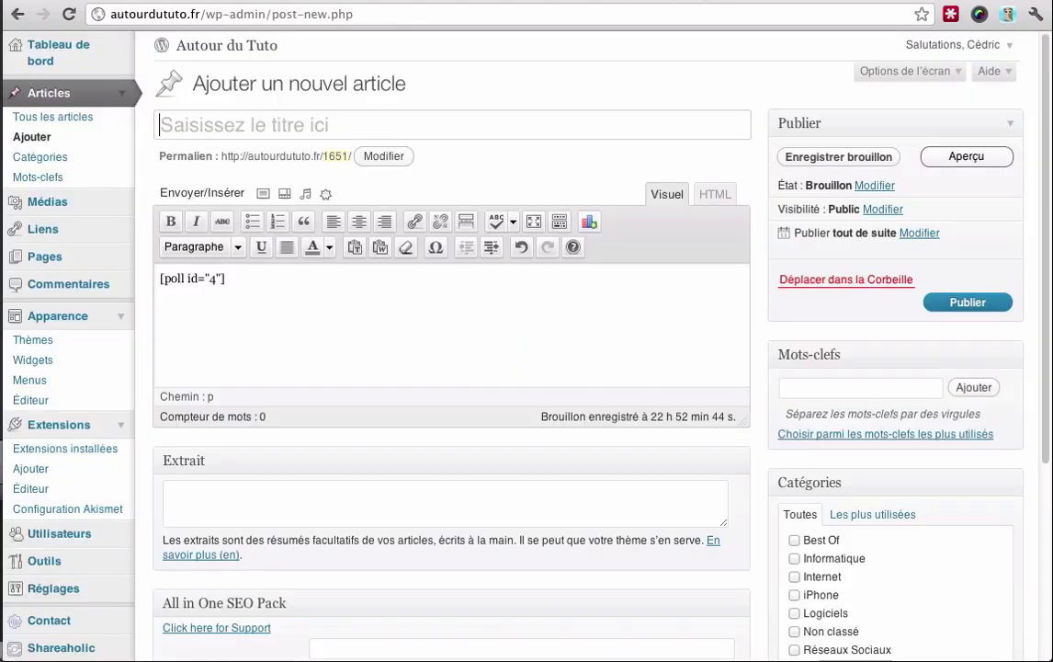
pyautogui.click(64, 360)
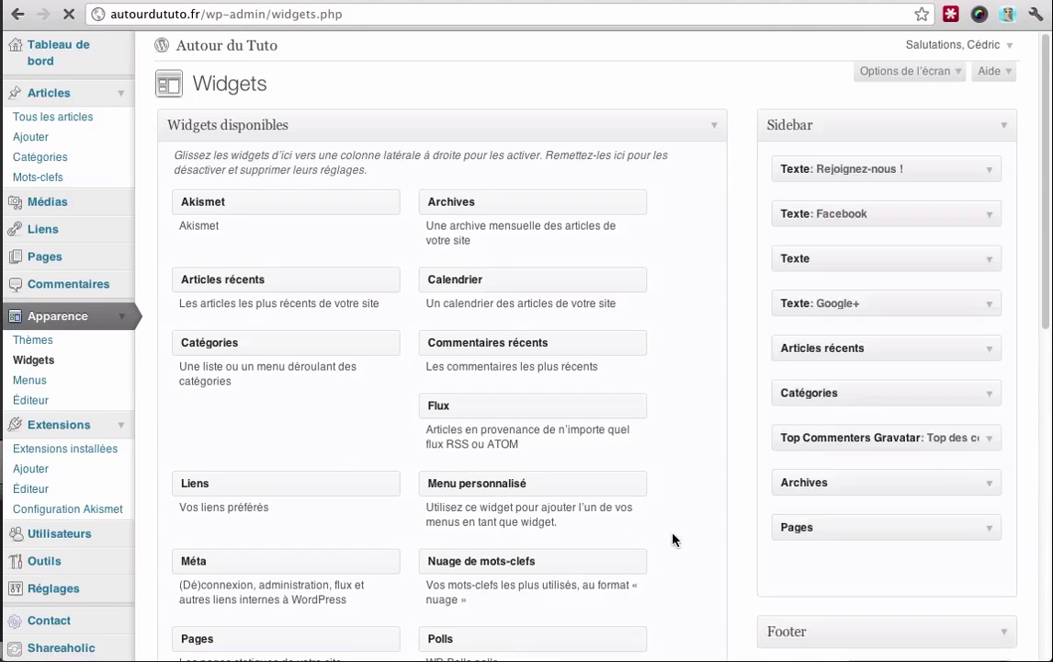
pyautogui.scroll(-3, 698, 522)
pyautogui.scroll(-1, 670, 504)
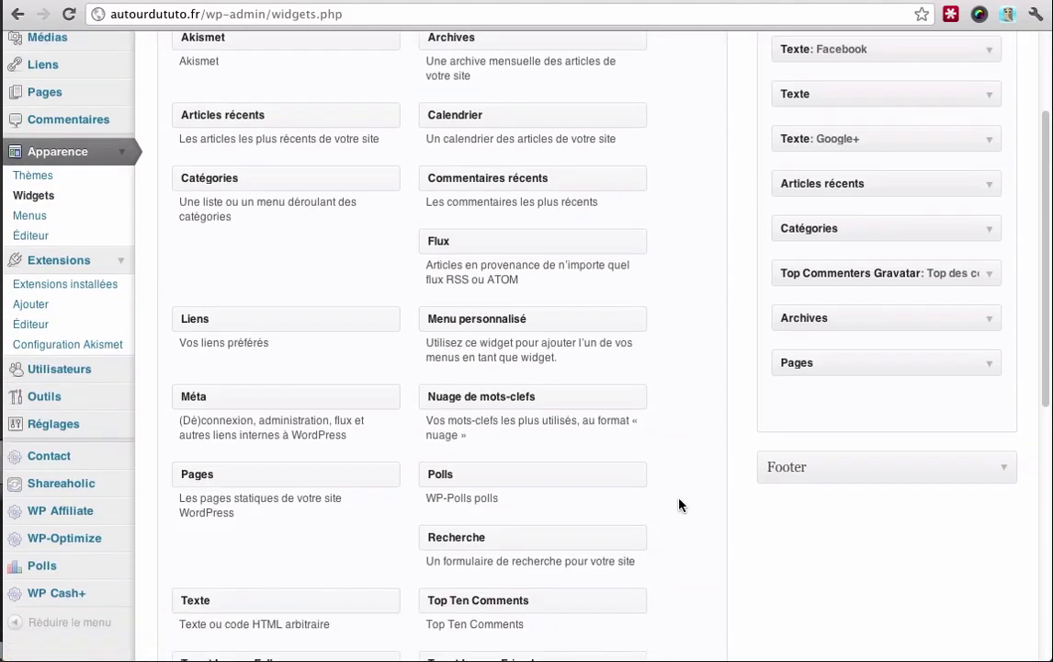
pyautogui.moveTo(459, 476); pyautogui.dragTo(818, 405)
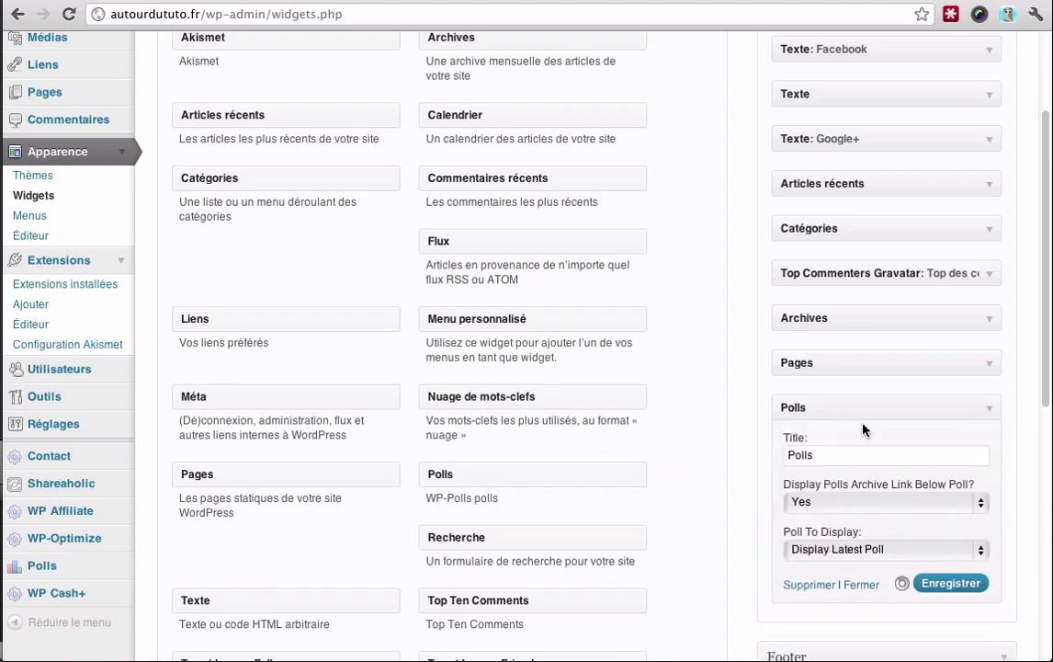
# Save the Polls widget with the title "Sondage" and "Comment faire..." as the poll to display.
pyautogui.scroll(-1, 855, 424)
pyautogui.doubleClick(826, 410)
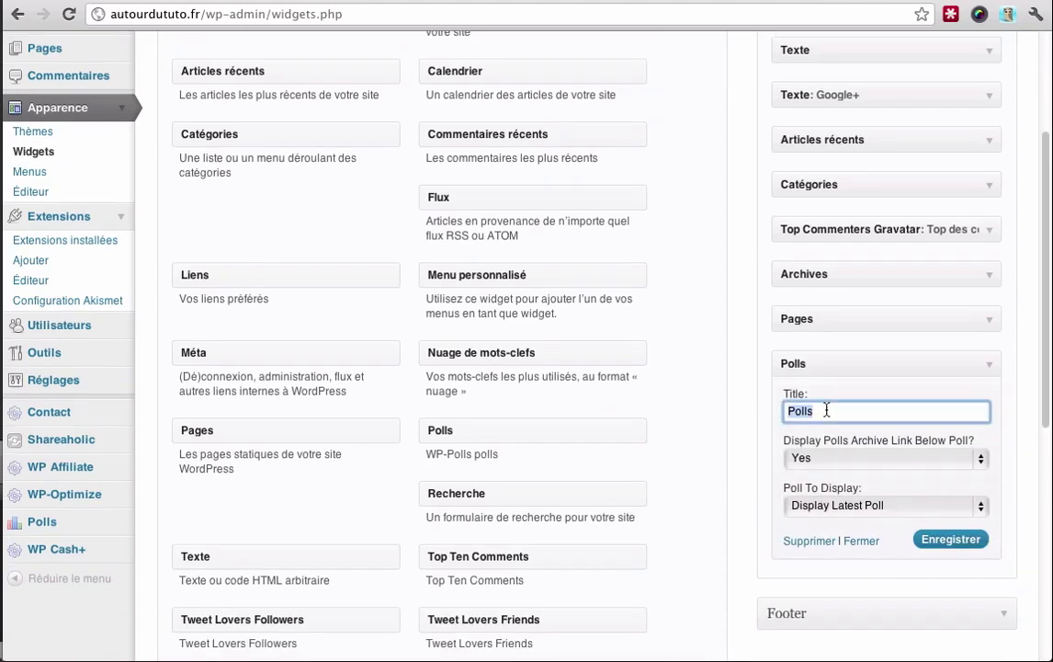
pyautogui.write('Sondage')
pyautogui.scroll(-1, 782, 445)
pyautogui.scroll(-3, 774, 454)
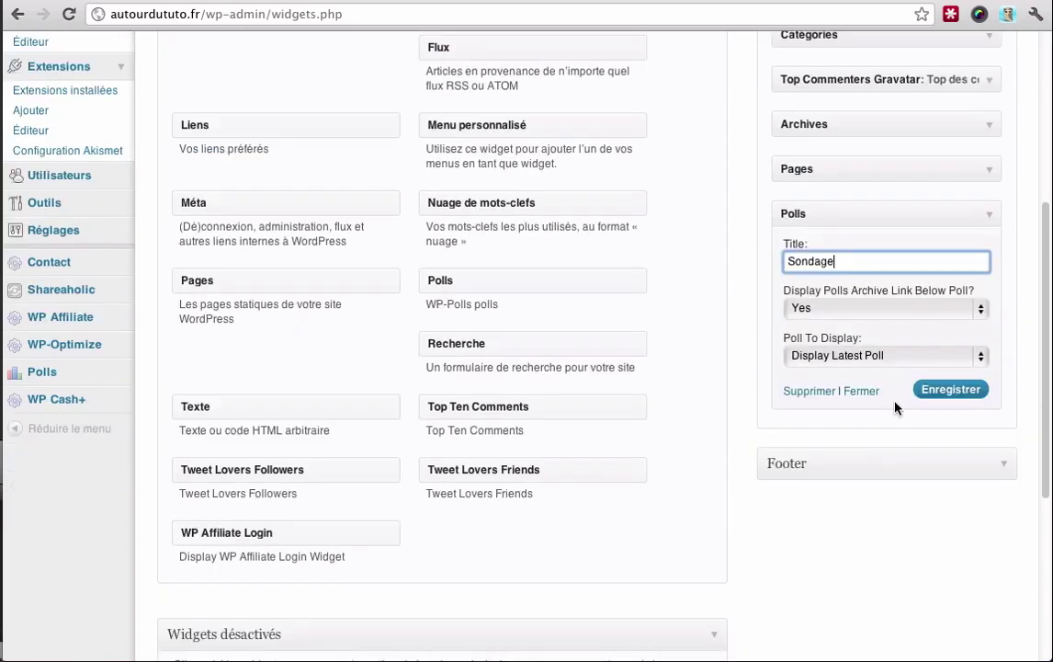
pyautogui.click(866, 358)
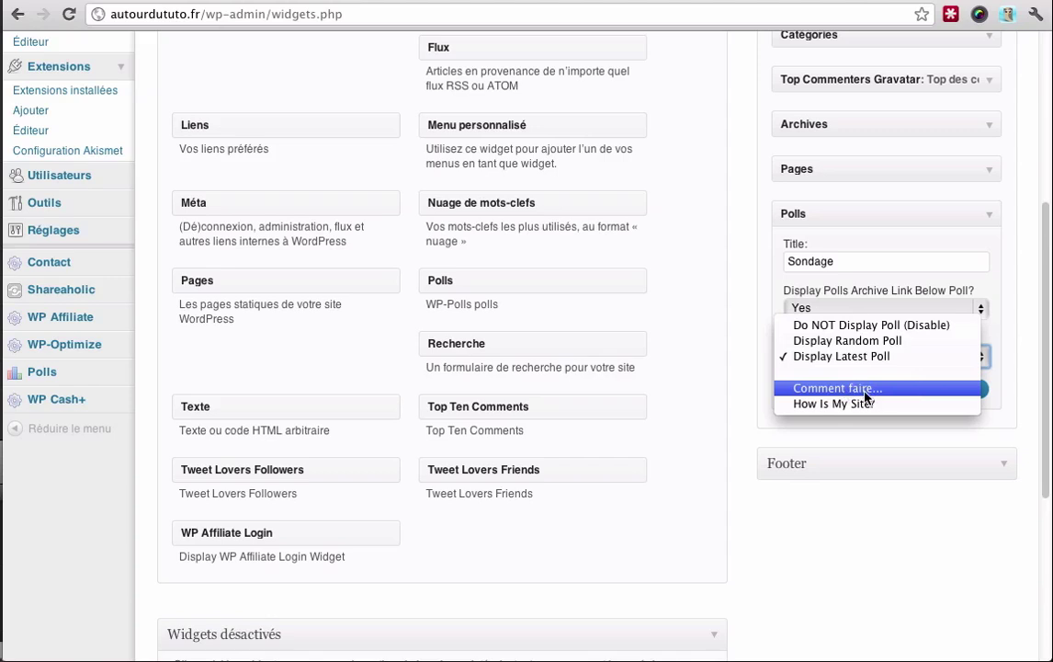
pyautogui.click(864, 389)
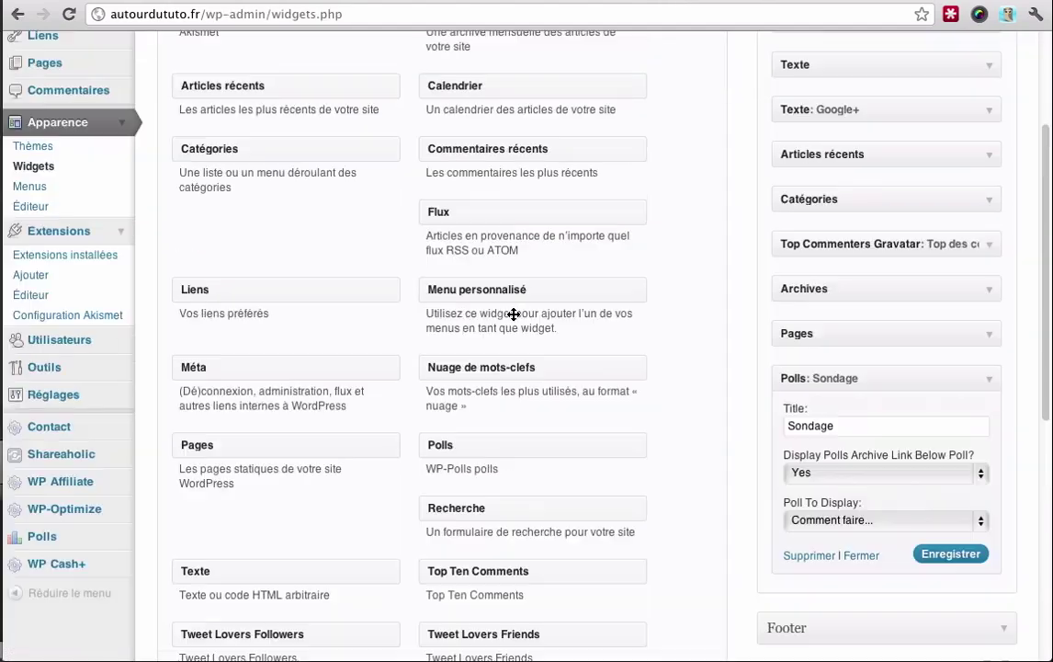
# Visit the Autour du Tuto home page and examine the "Sondage" poll widget in its sidebar.
pyautogui.scroll(4, 478, 275)
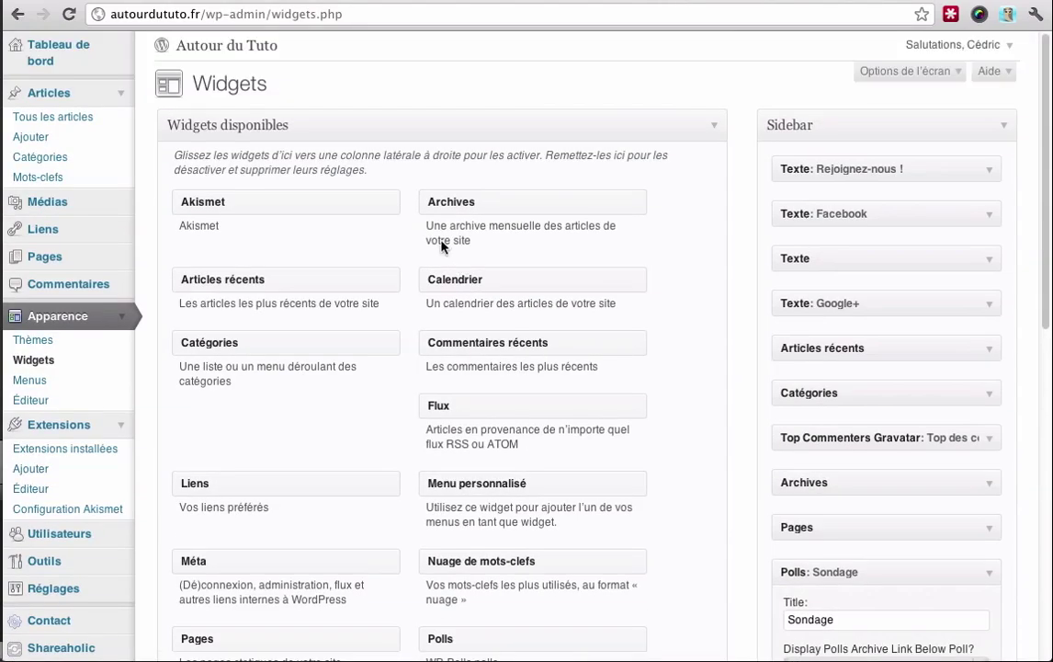
pyautogui.click(272, 44)
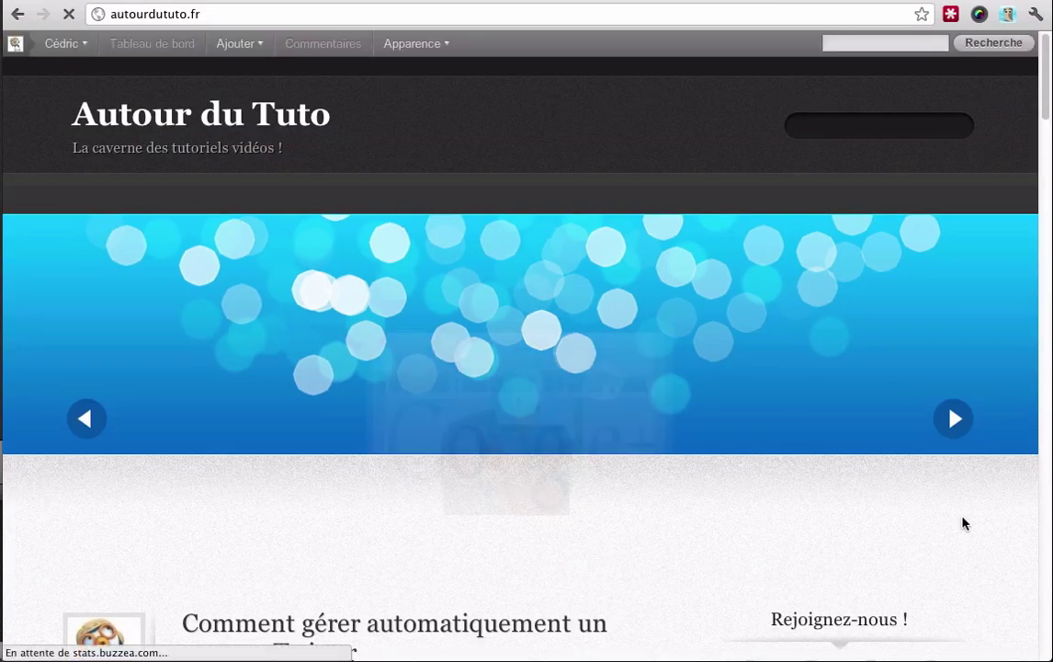
pyautogui.scroll(-13, 961, 586)
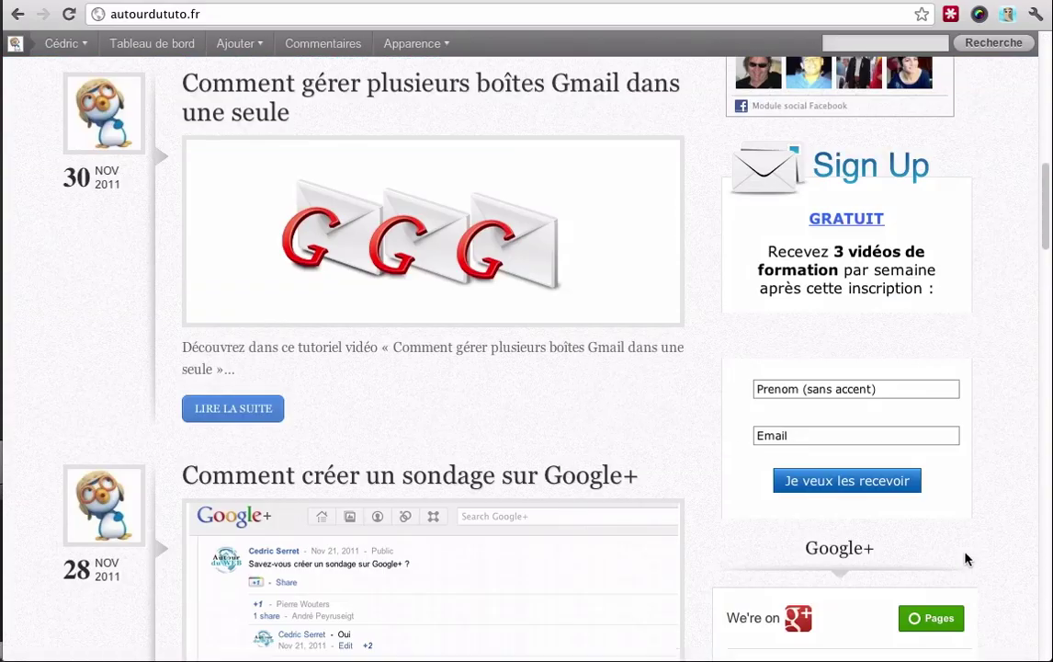
pyautogui.scroll(-17, 966, 558)
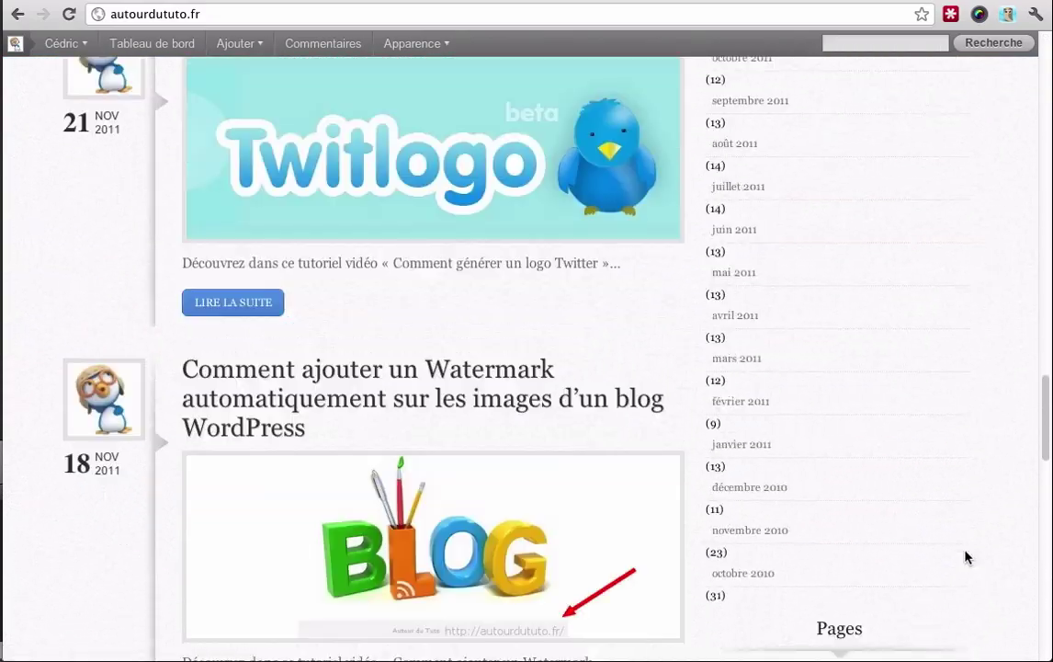
pyautogui.scroll(-2, 967, 558)
pyautogui.scroll(2, 966, 557)
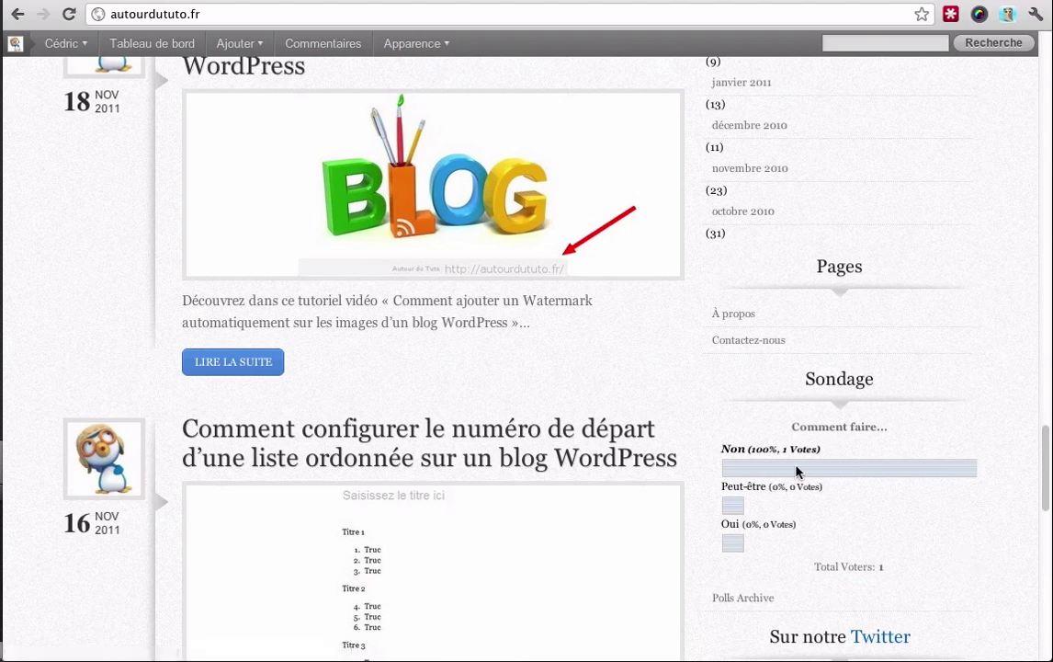